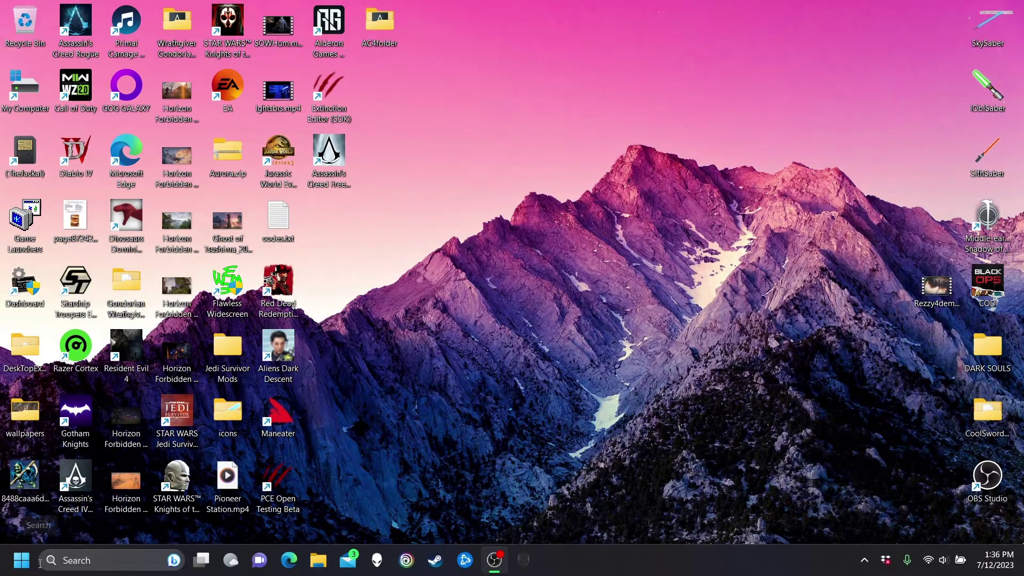
Run steam://open/console from the Windows Run dialog to open the Steam console
key(super+r)
click(140, 470)
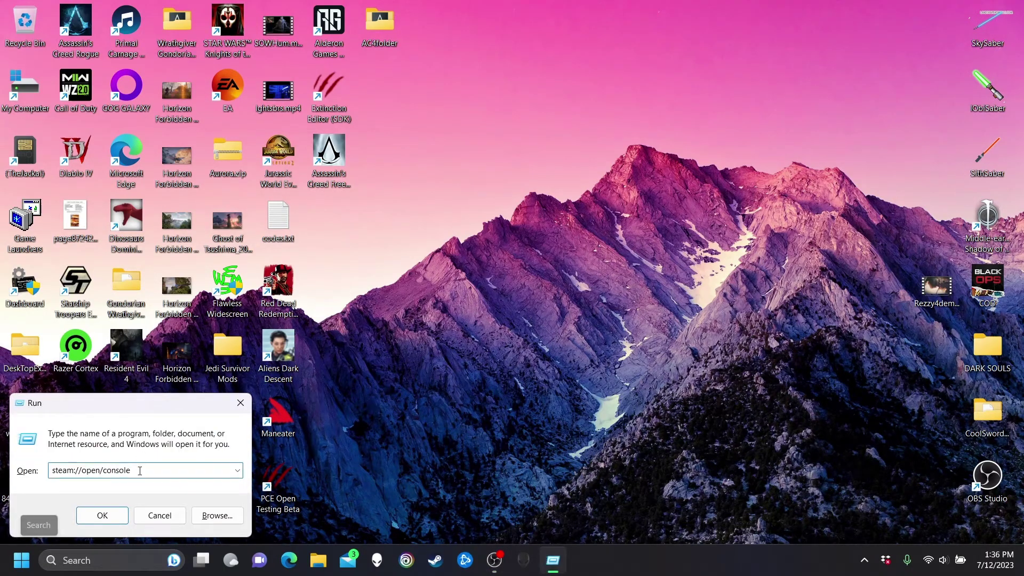
key(ctrl+a)
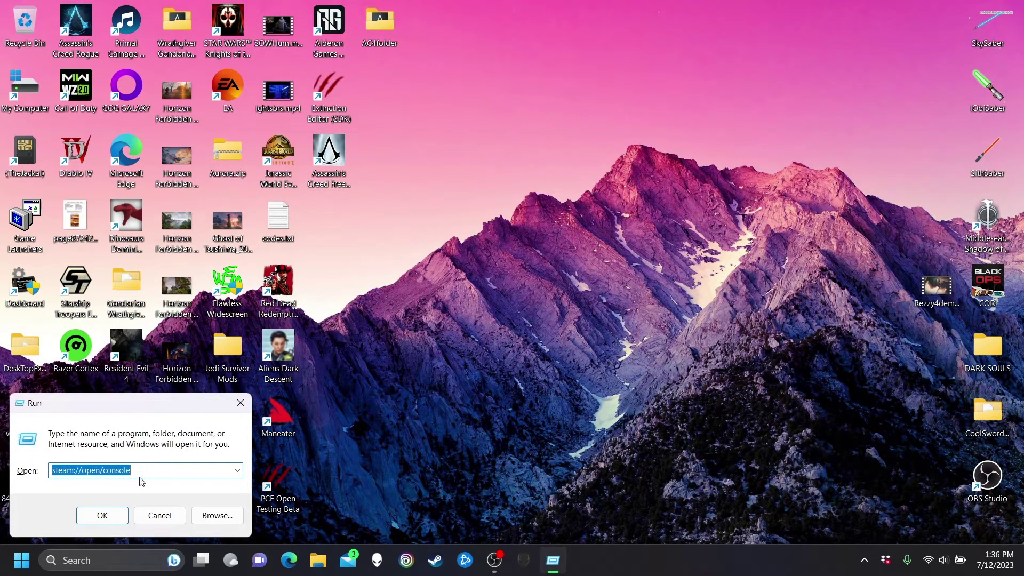
click(138, 471)
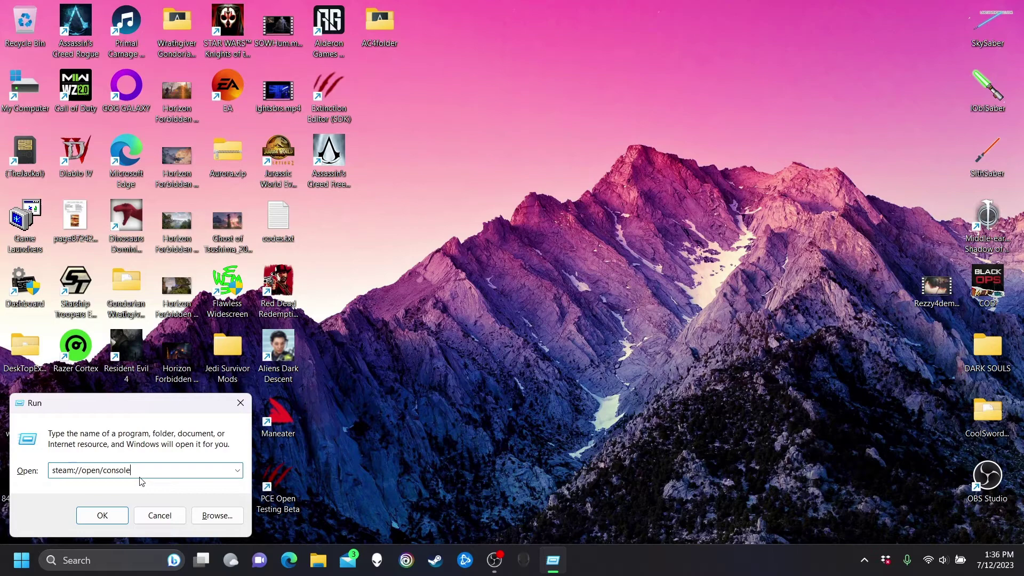
click(104, 516)
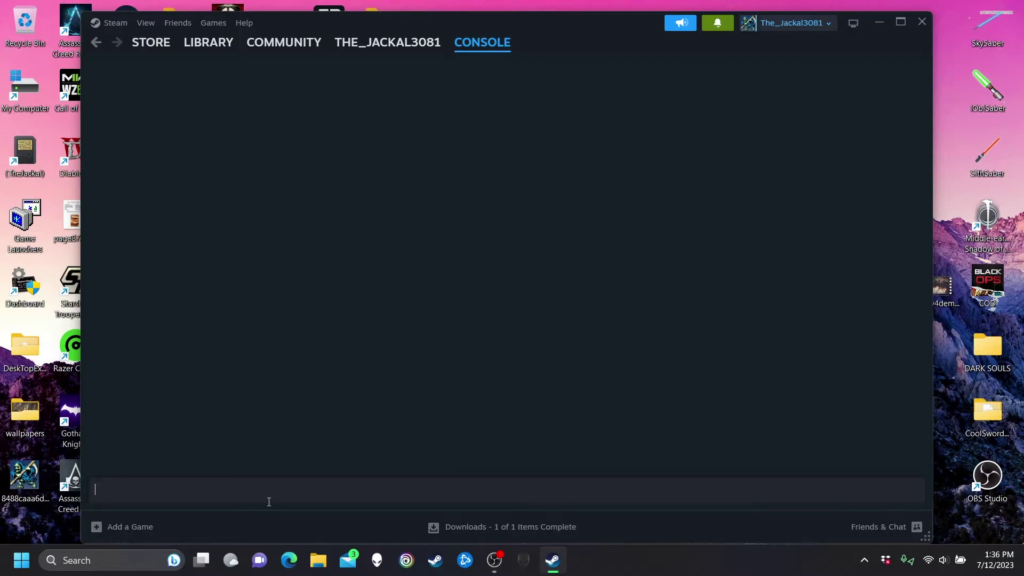
text(downl)
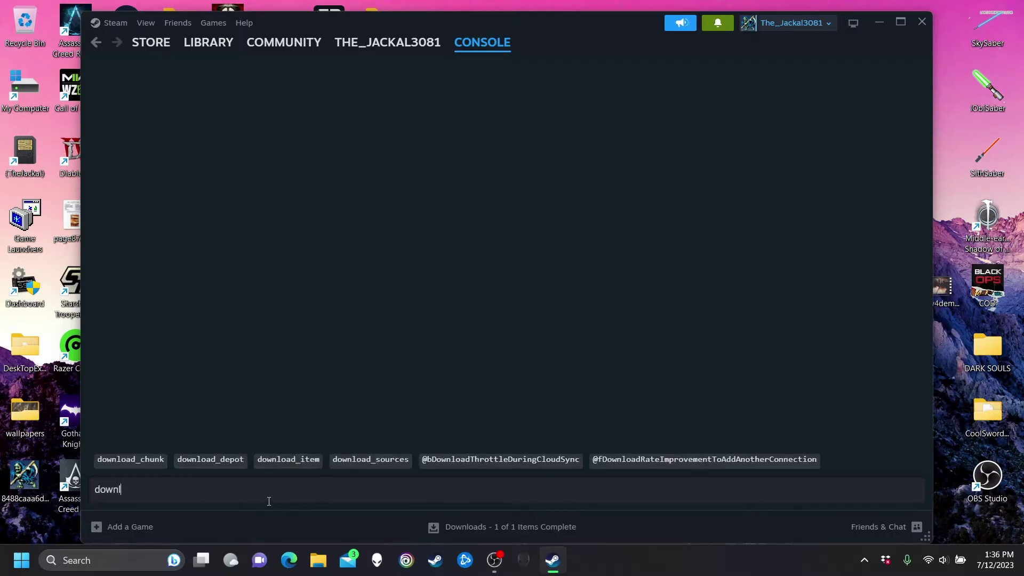
text(oad_Dep)
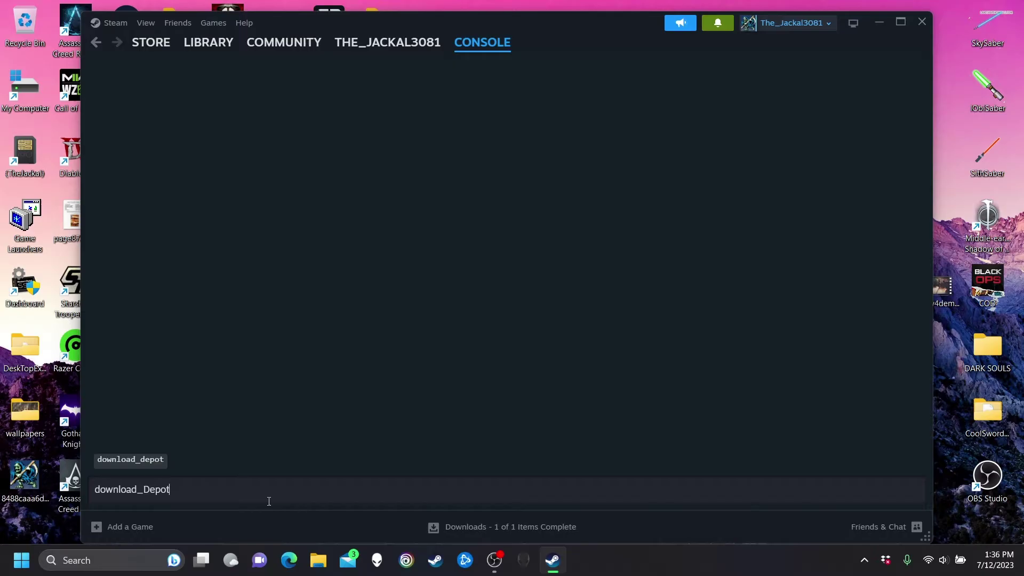
text(ot)
key(ctrl+v)
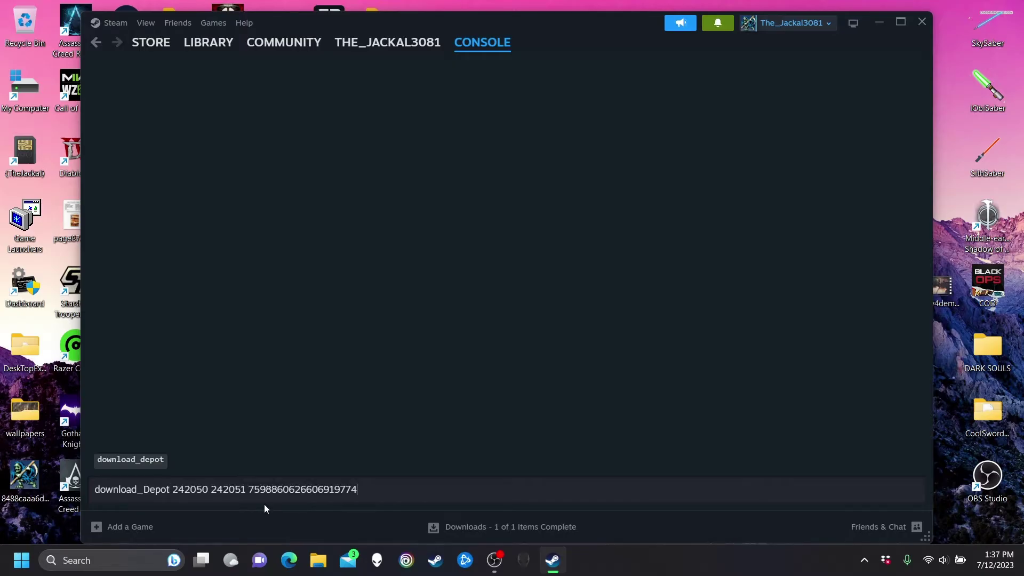
key(Return)
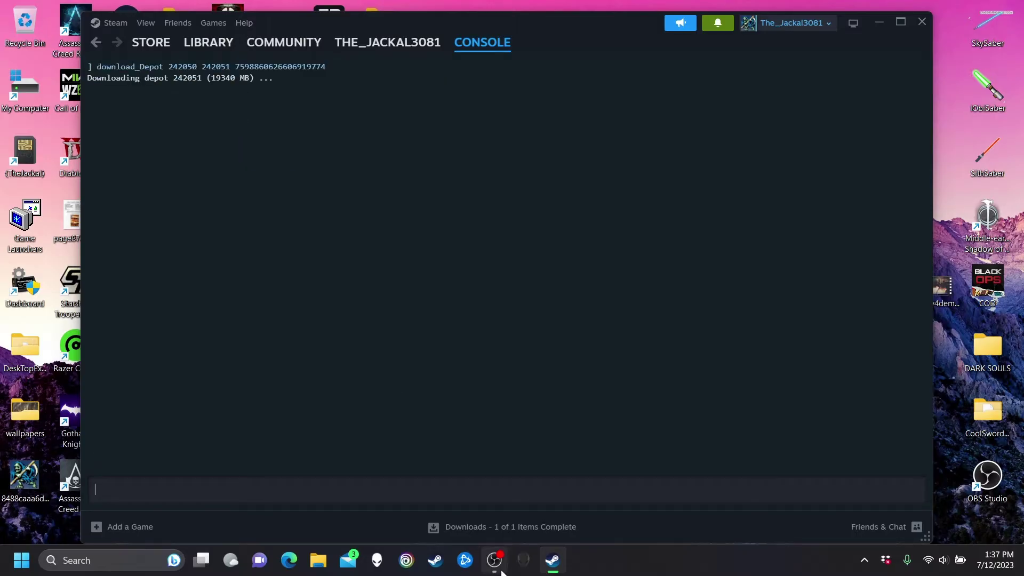
Browse the local files of Assassin's Creed IV Black Flag from the library and look through its install folder
click(435, 560)
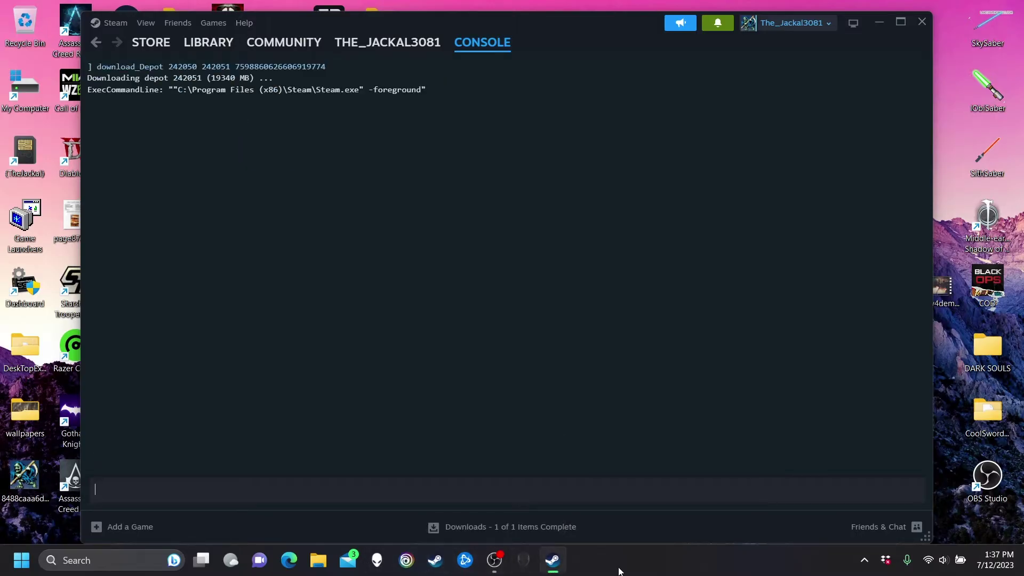
click(223, 47)
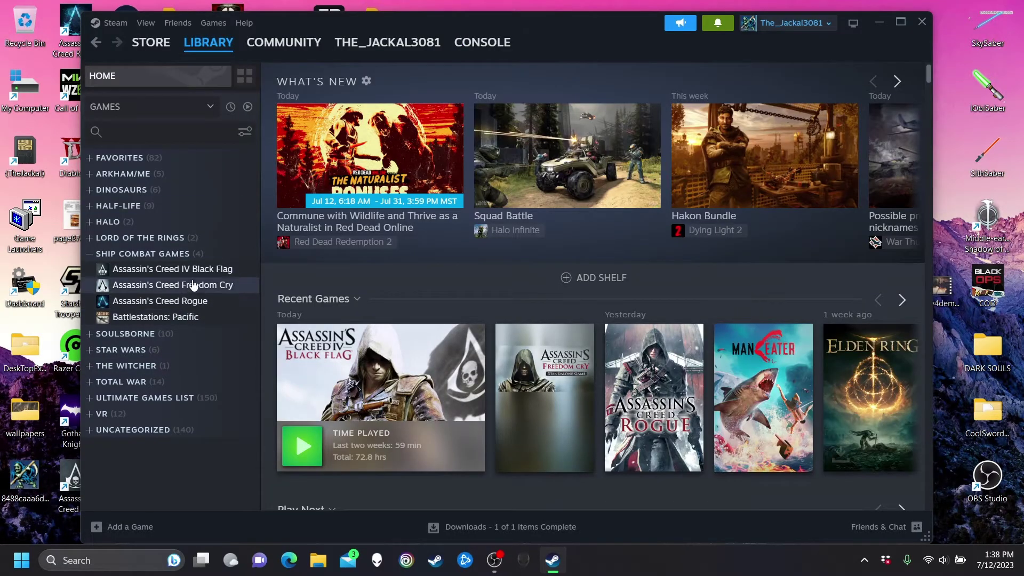
right_click(195, 275)
mouse_move(239, 375)
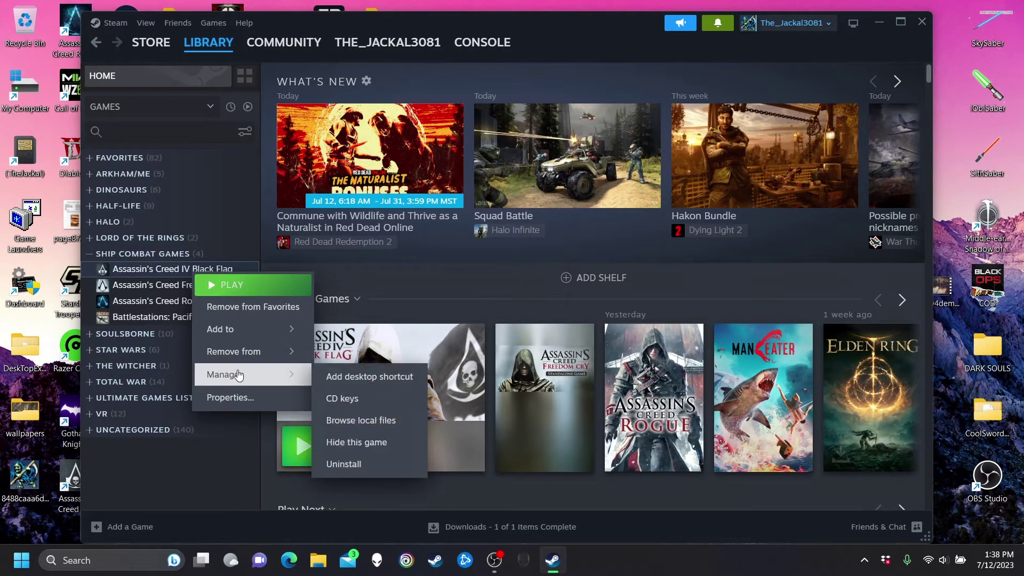
click(339, 422)
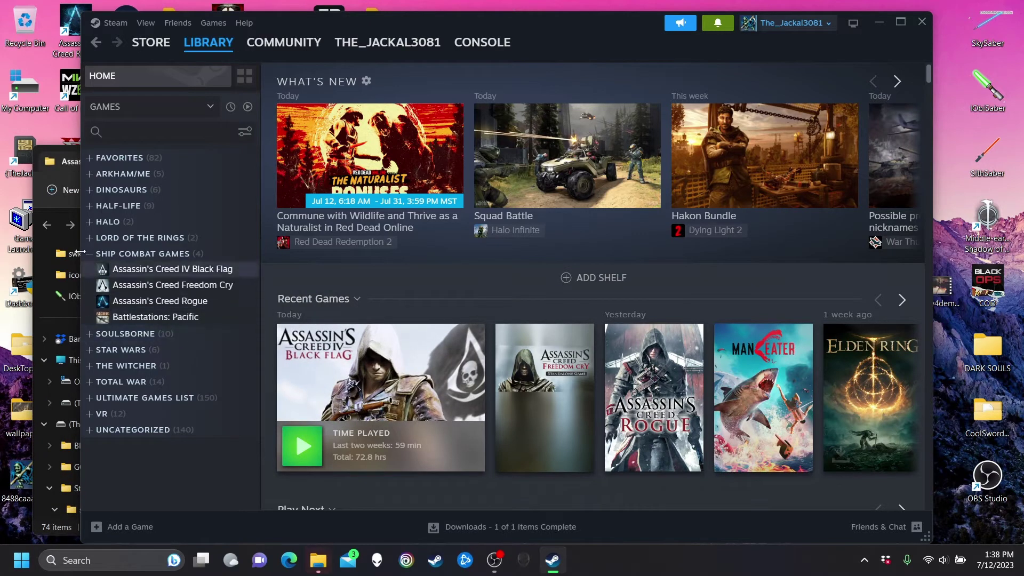
click(51, 270)
scroll(217, 426, down, 1)
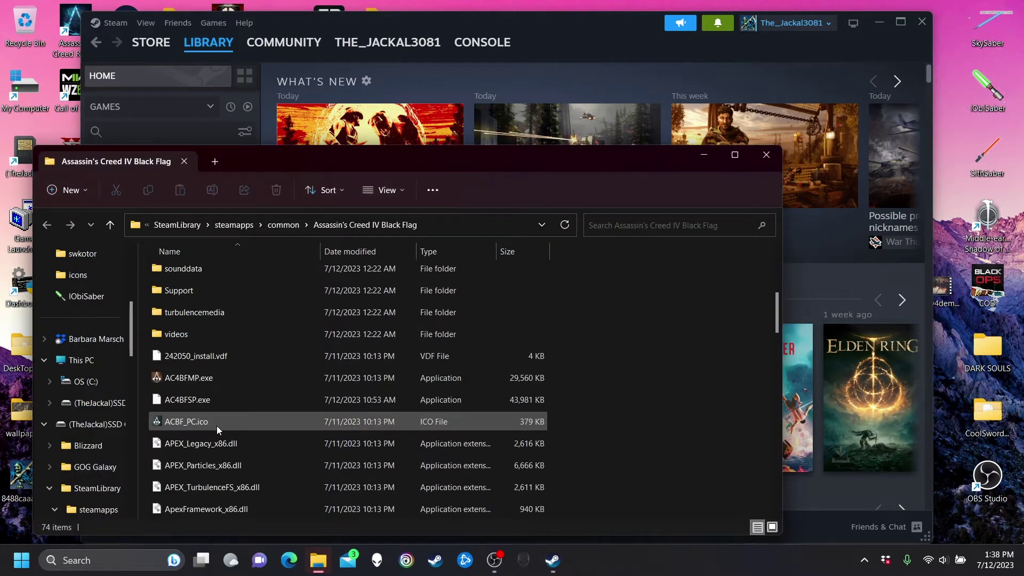
scroll(217, 421, up, 4)
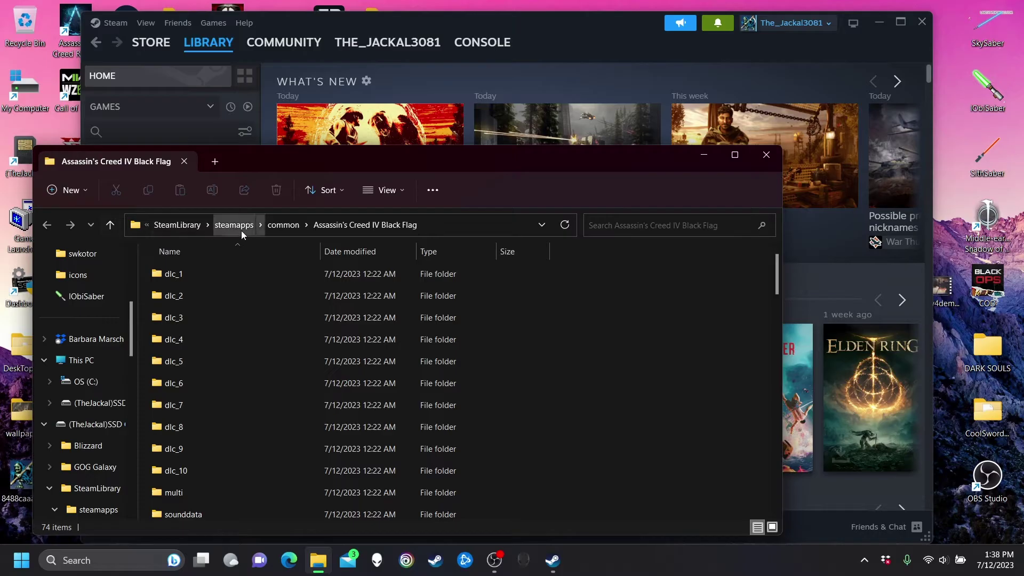
Navigate the file window from This PC to the Steam folder in Program Files (x86) on drive C
click(84, 362)
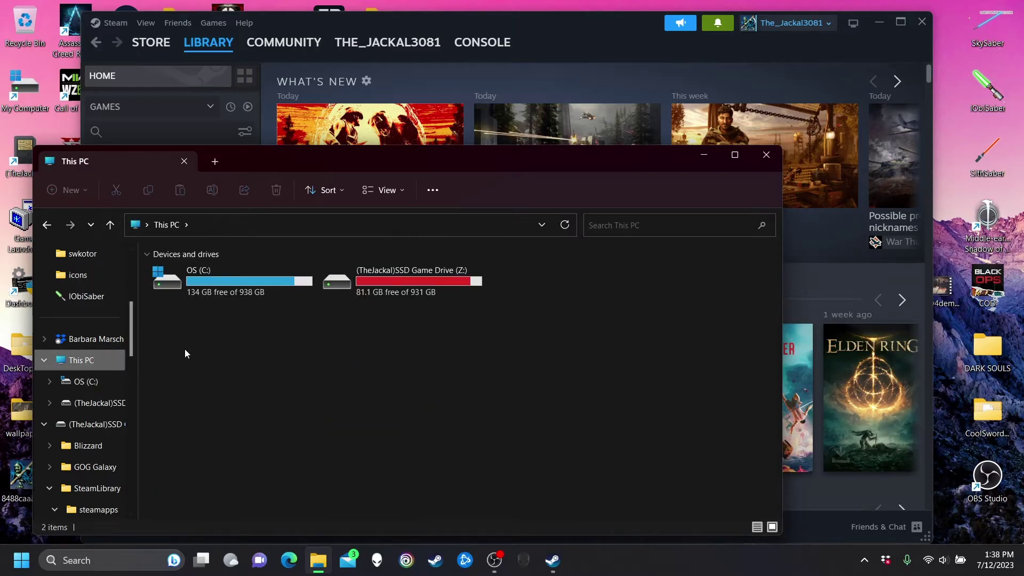
double_click(232, 273)
double_click(223, 384)
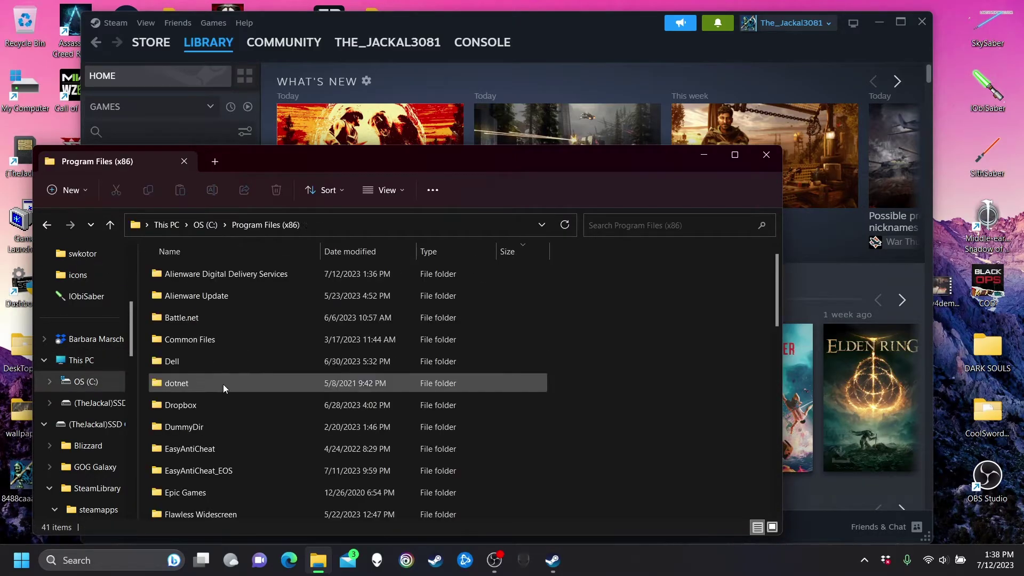
scroll(213, 416, down, 10)
scroll(200, 457, up, 2)
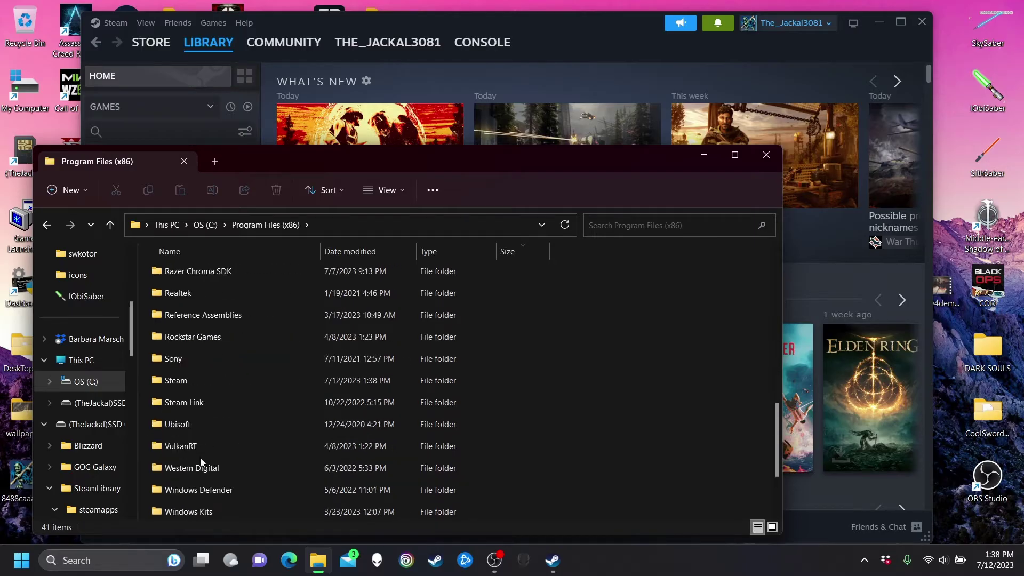
double_click(193, 383)
Open steamapps, content, app_242050 and depot_242051 inside the Steam folder, and select AC4BFSP.exe
scroll(193, 449, down, 4)
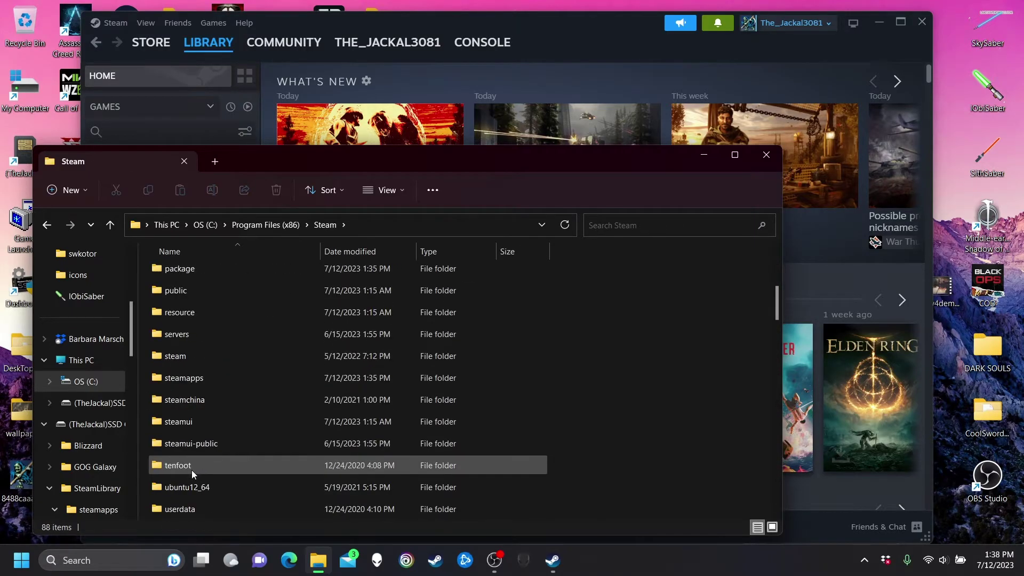
double_click(193, 378)
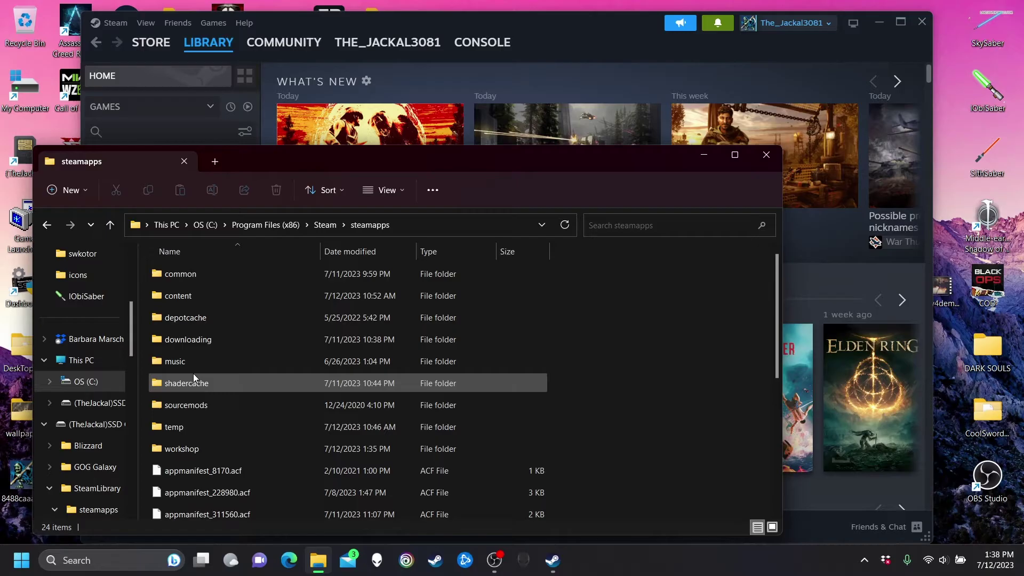
double_click(198, 294)
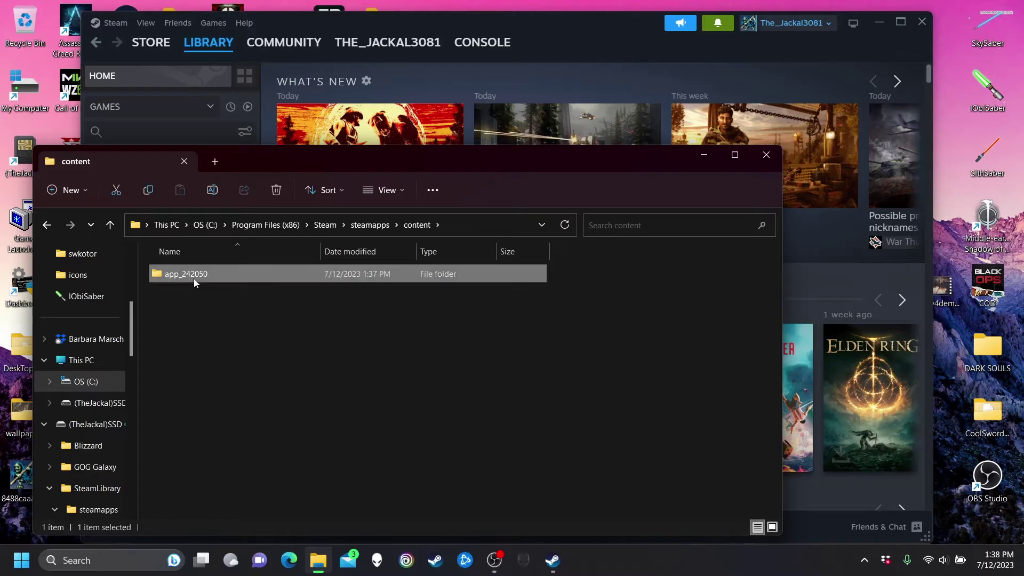
double_click(194, 279)
double_click(190, 276)
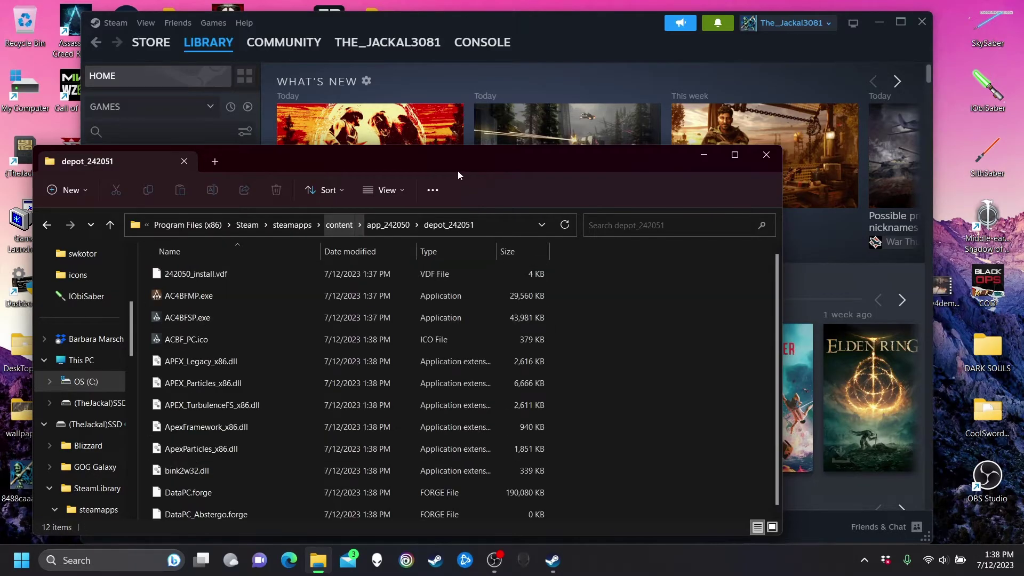
drag(463, 164, 635, 149)
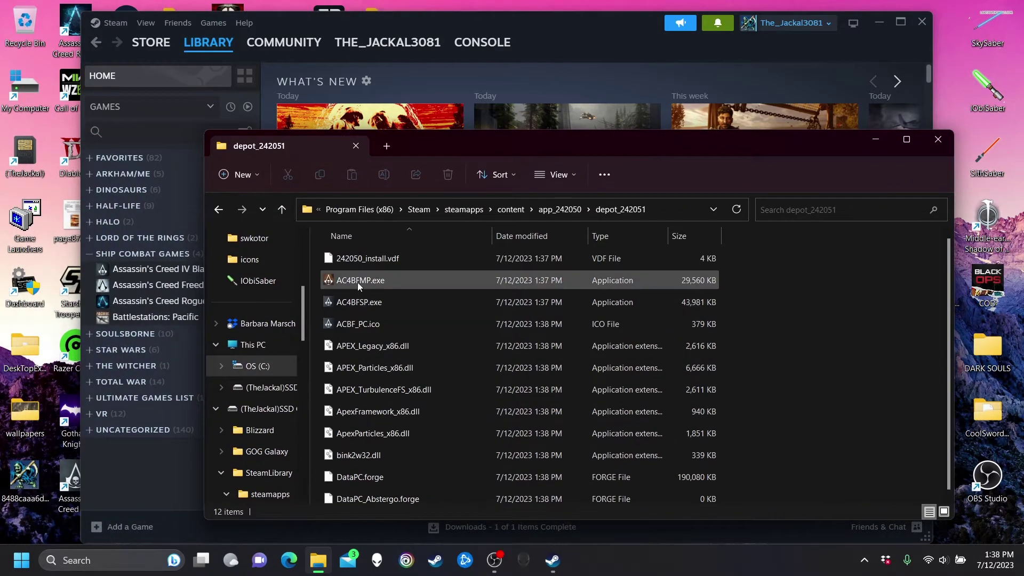
click(404, 303)
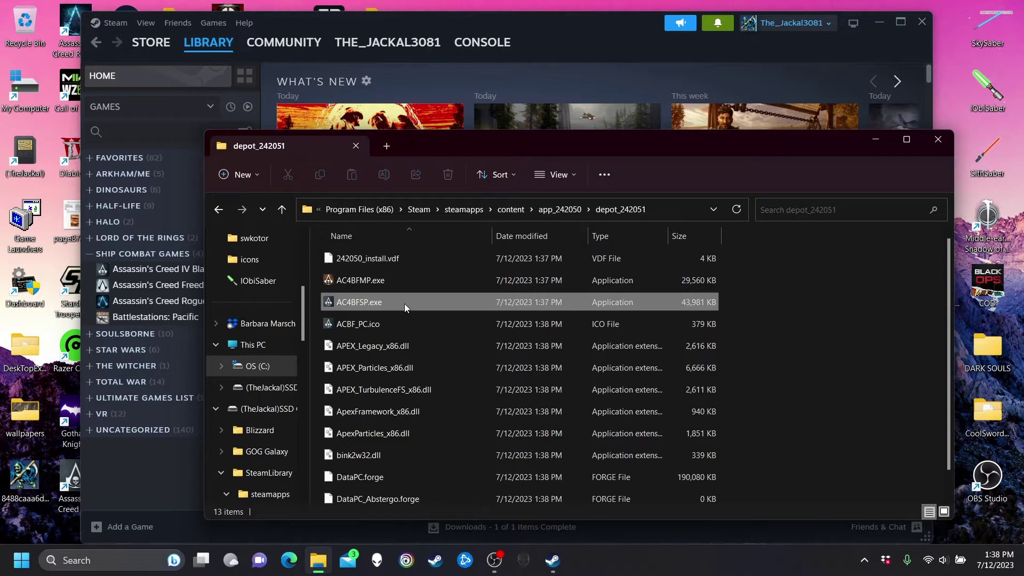
Open the local files of Assassin's Creed IV Black Flag in a second window and place it beside the depot_242051 folder
click(108, 478)
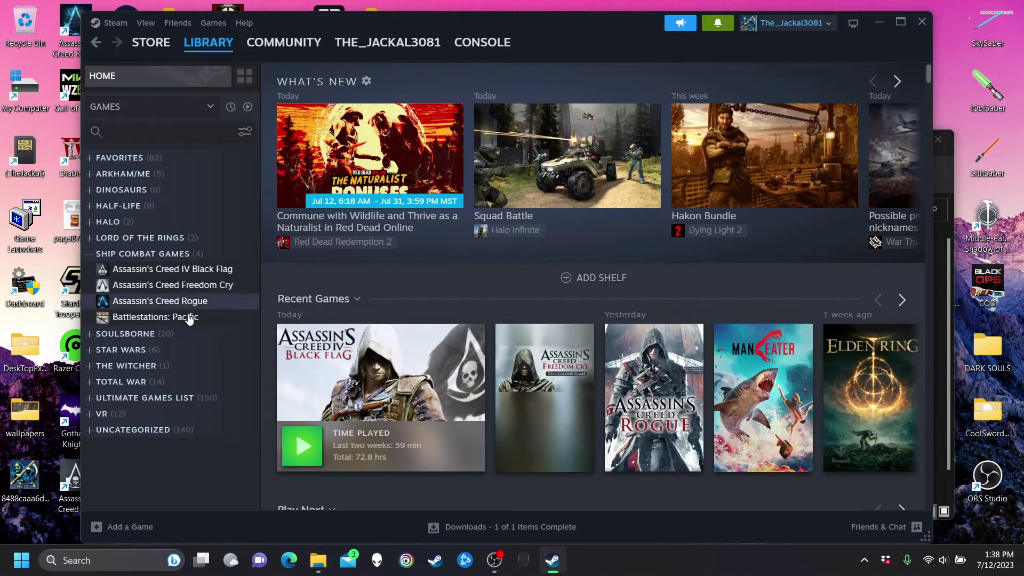
right_click(180, 270)
mouse_move(240, 356)
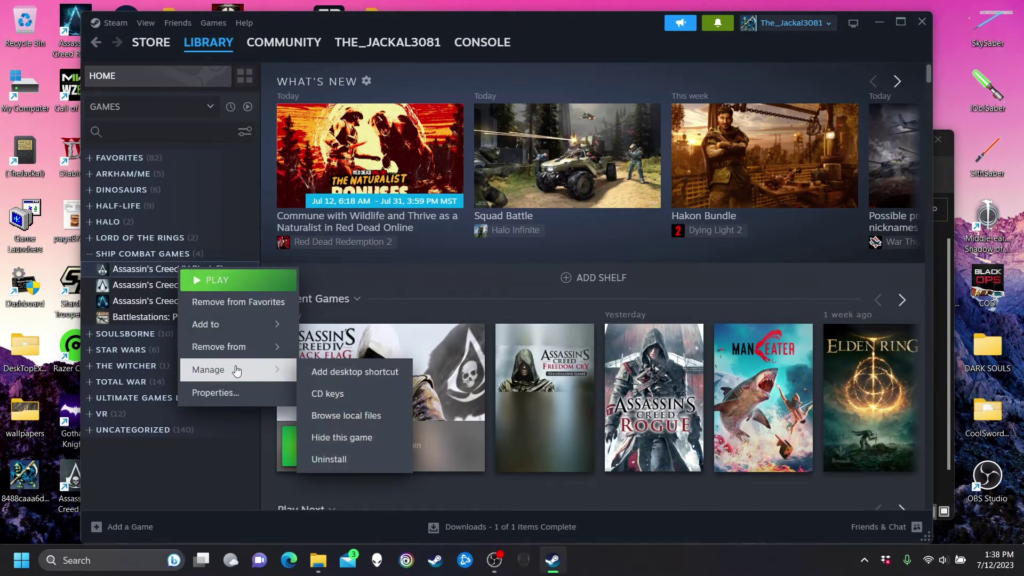
click(347, 414)
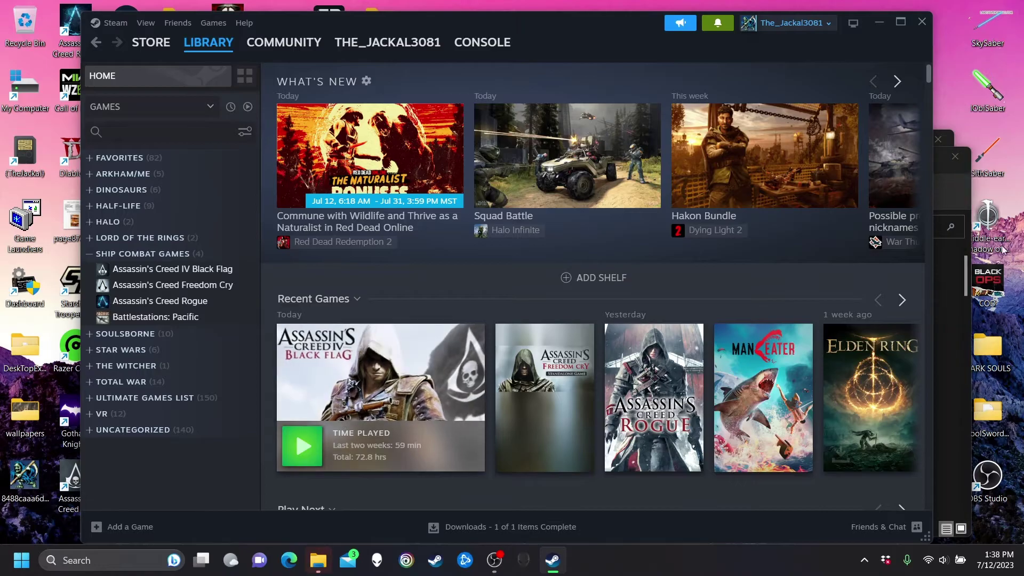
click(879, 23)
drag(750, 158, 959, 156)
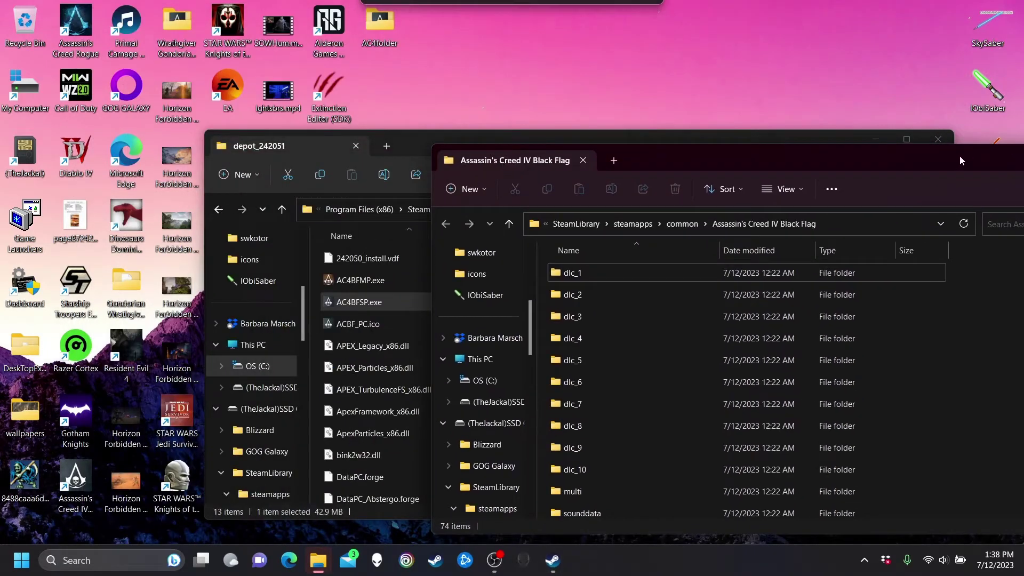
Copy AC4BFSP.exe from depot_242051 into the Assassin's Creed IV Black Flag install folder, replacing the existing file
click(390, 302)
drag(390, 302, 984, 383)
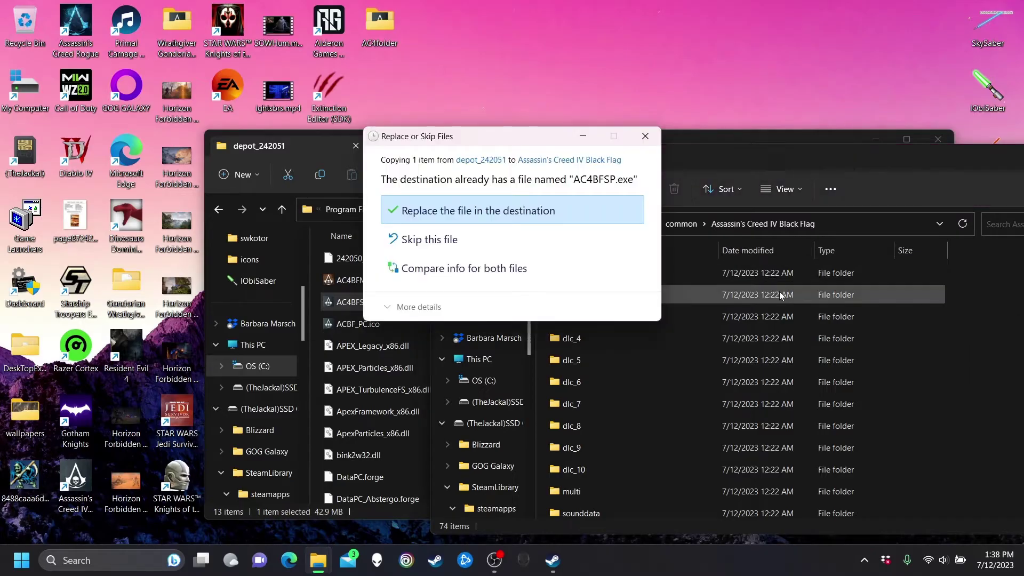
click(506, 214)
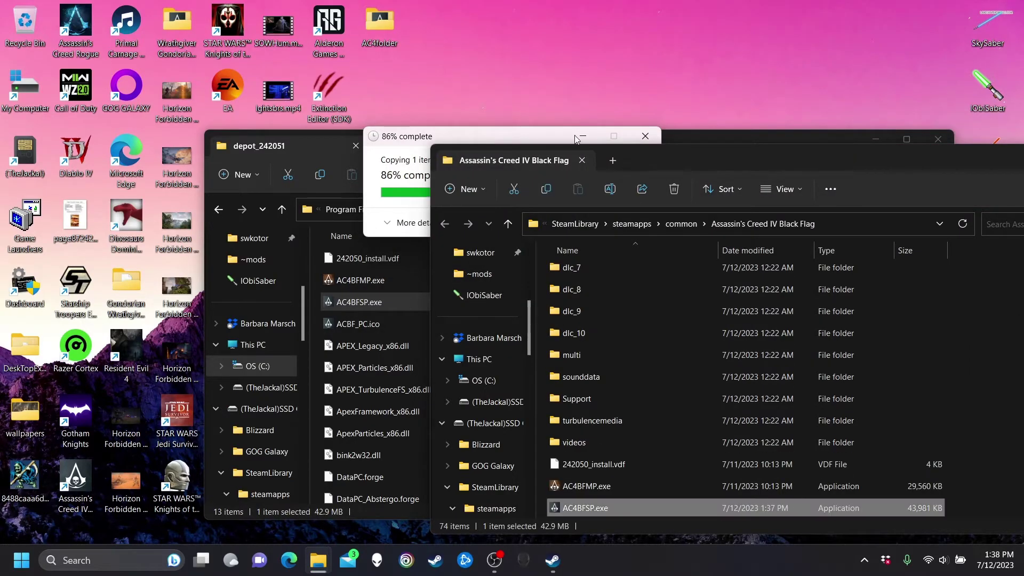
Check the automatic update setting in the properties of Assassin's Creed IV Black Flag in Steam
click(555, 560)
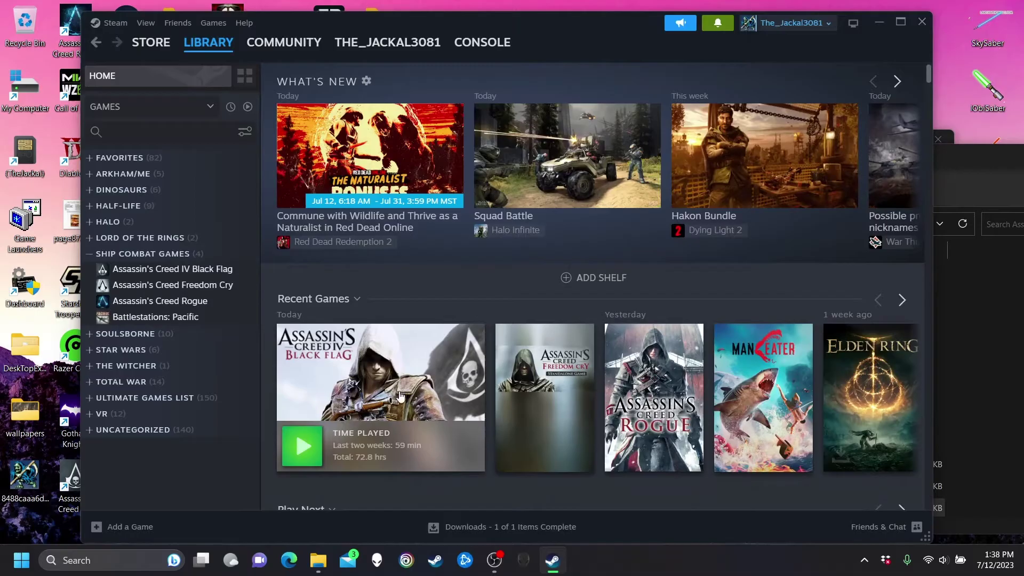
click(190, 270)
right_click(190, 270)
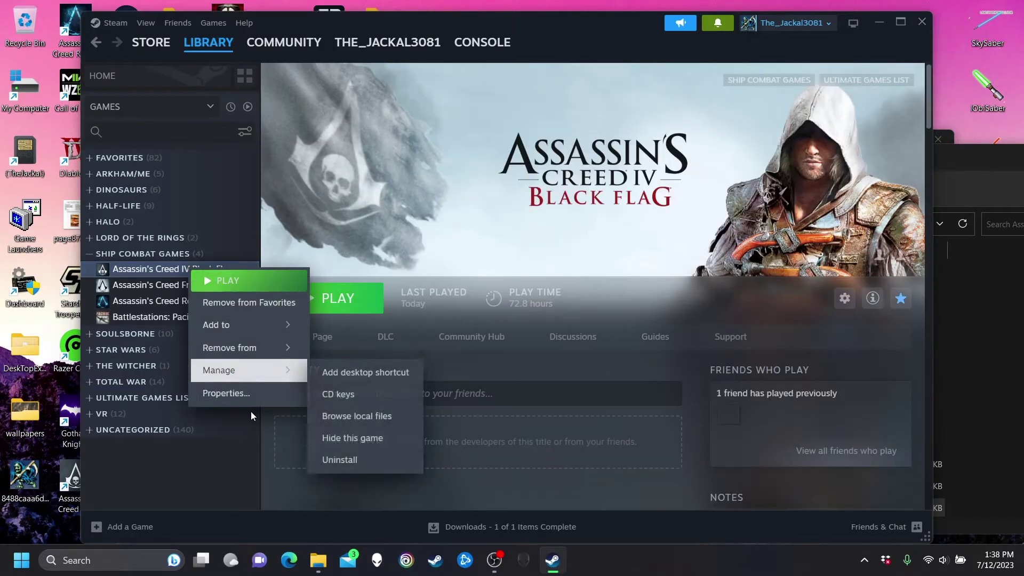
click(224, 393)
click(325, 187)
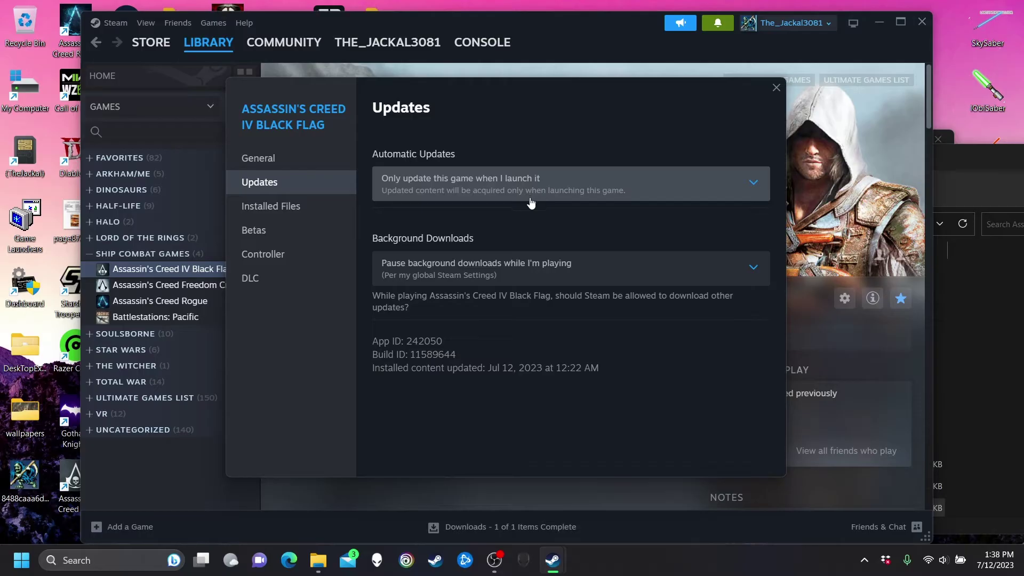
click(777, 88)
Close the game's install folder window, launch Assassin's Creed IV Black Flag from Steam and minimize the library window
click(941, 160)
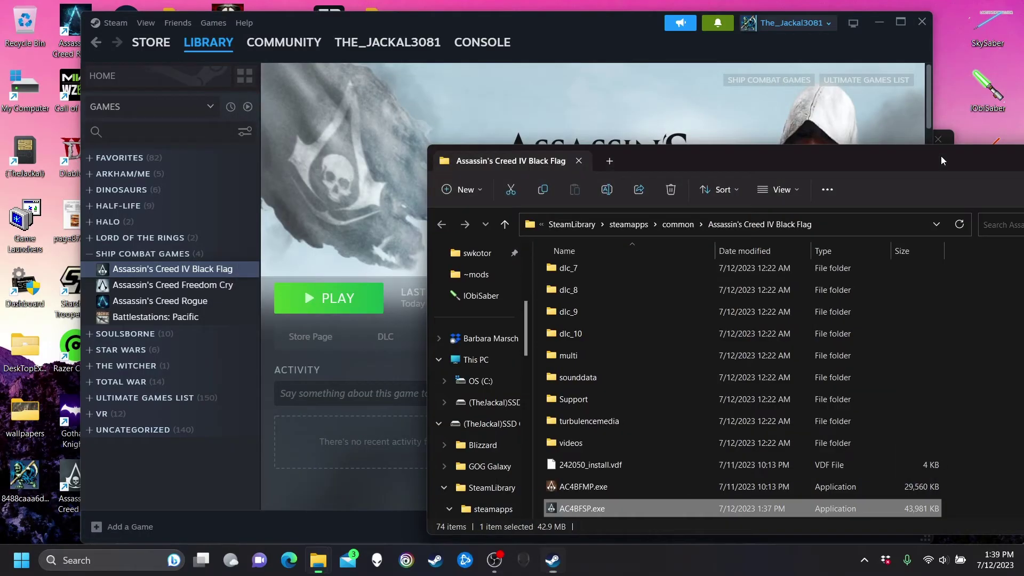
drag(941, 160, 701, 165)
click(942, 166)
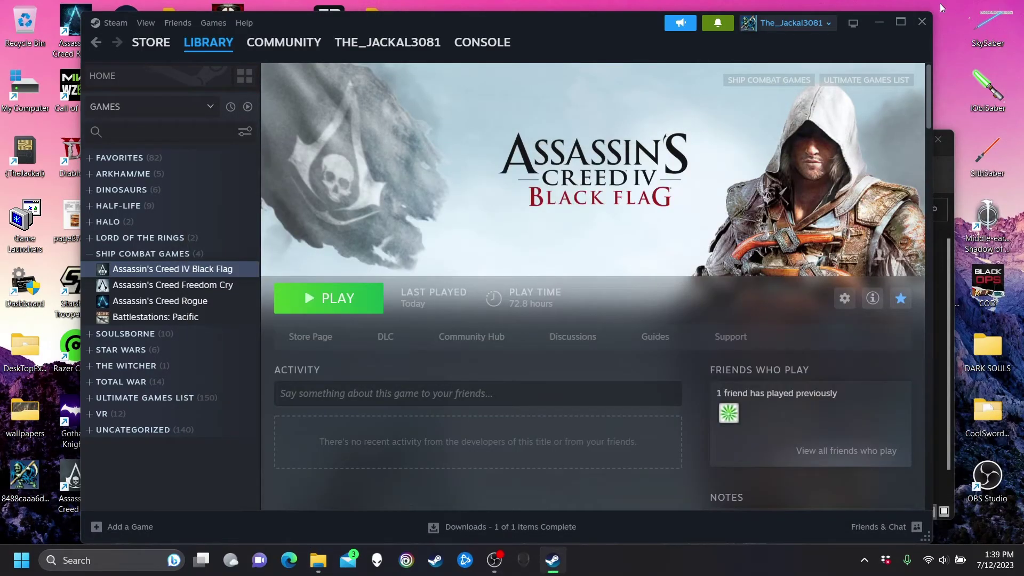
click(358, 299)
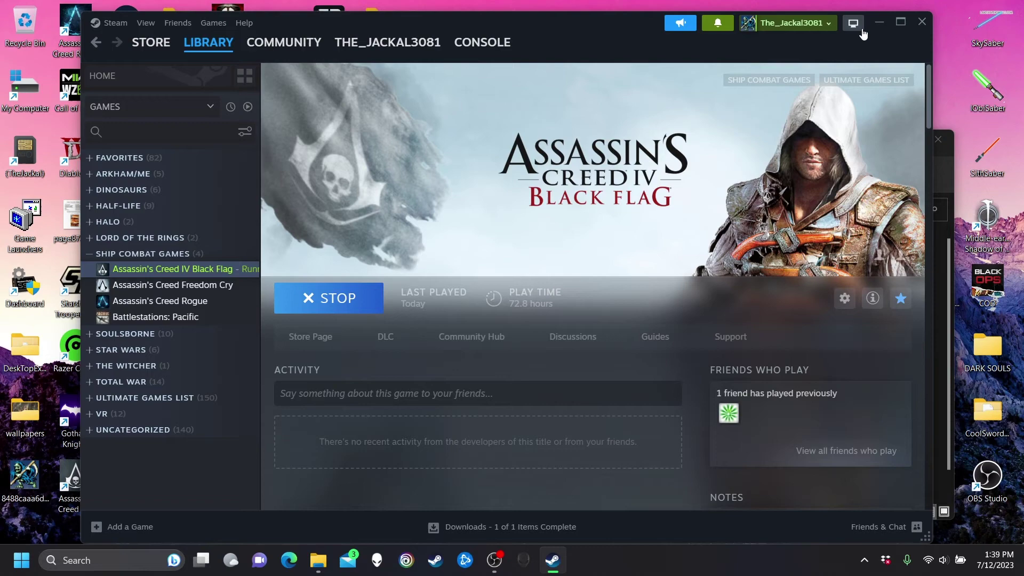
click(879, 21)
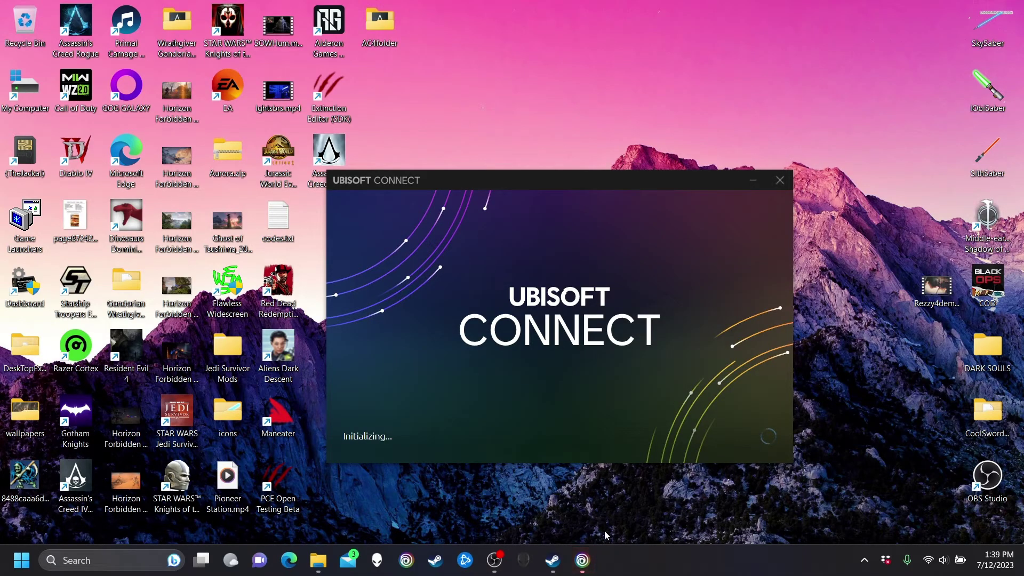
Re-enter the Ubisoft account password in Ubisoft Connect and log in to start the game
mouse_move(591, 555)
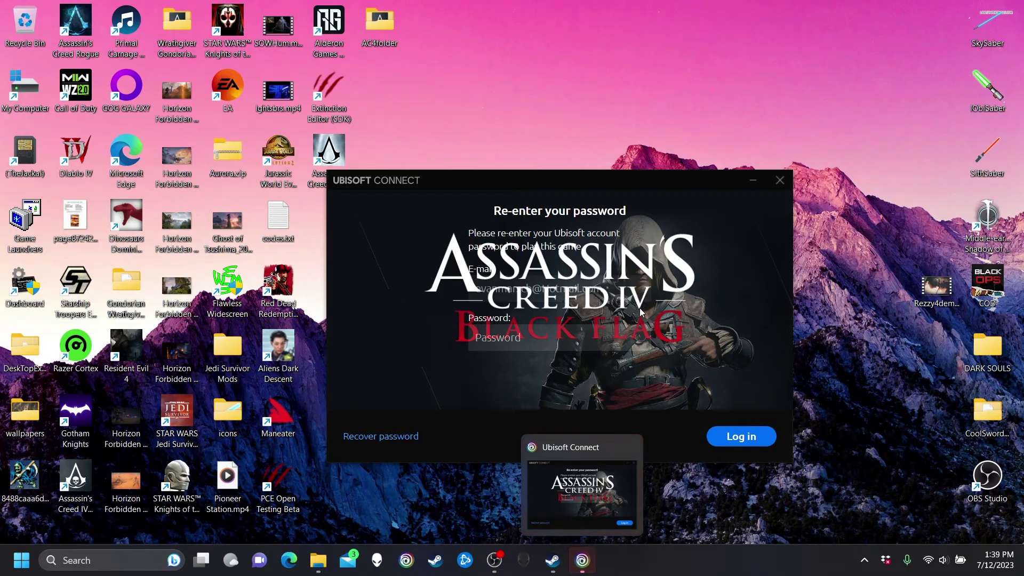
text(•)
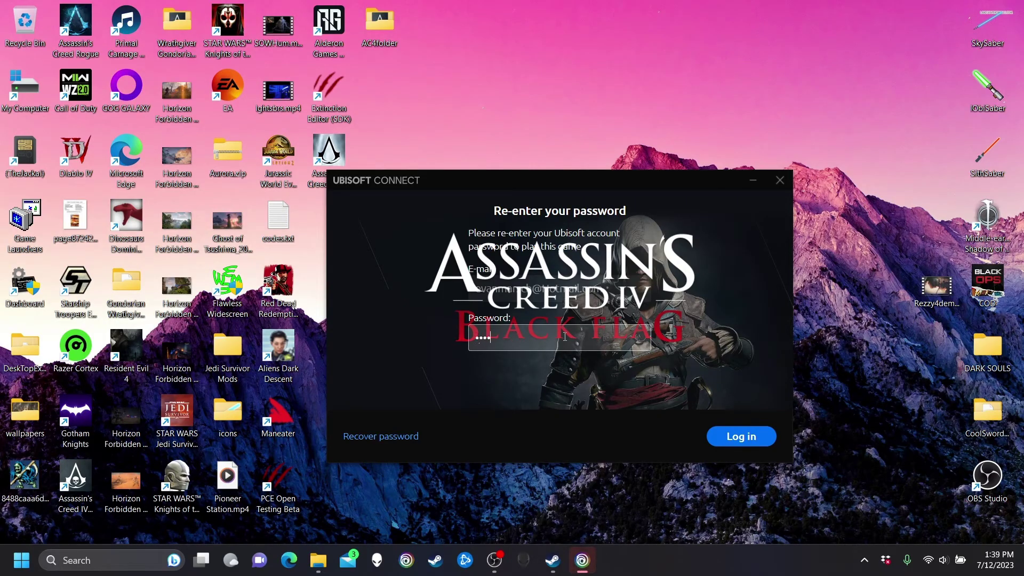
text(••••••••)
key(Return)
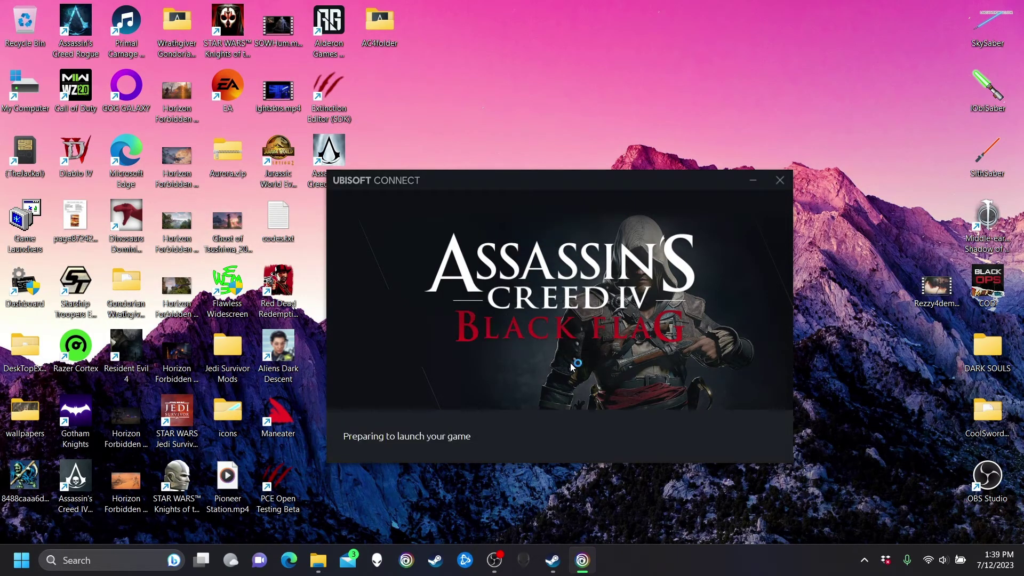